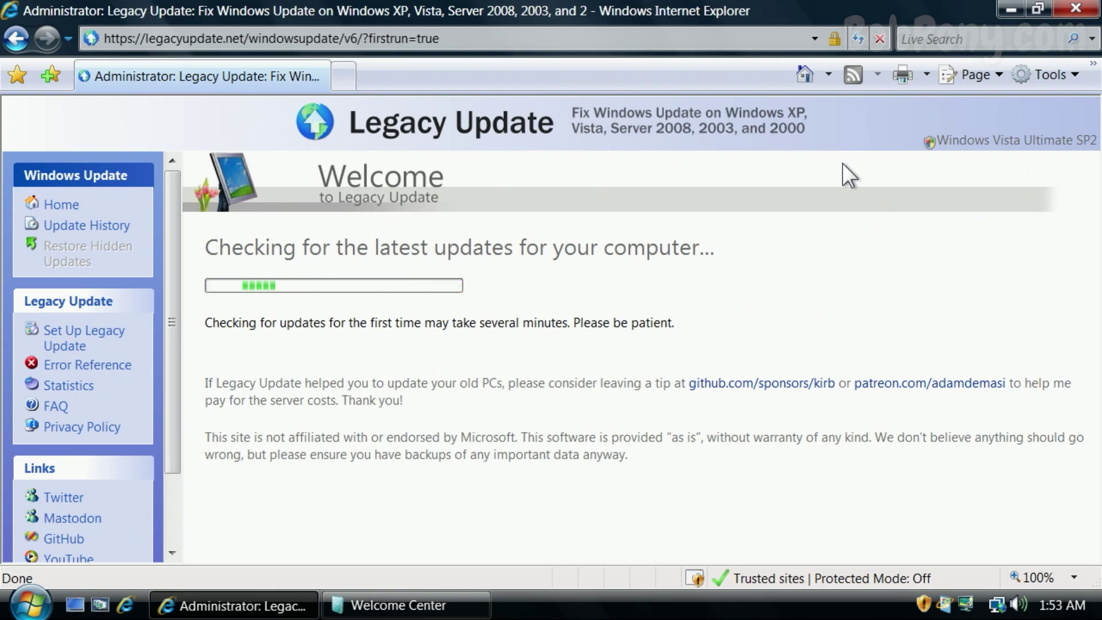
Look through the optional language packs and bring up the list of high-priority updates.
scroll(666, 402, down, 20)
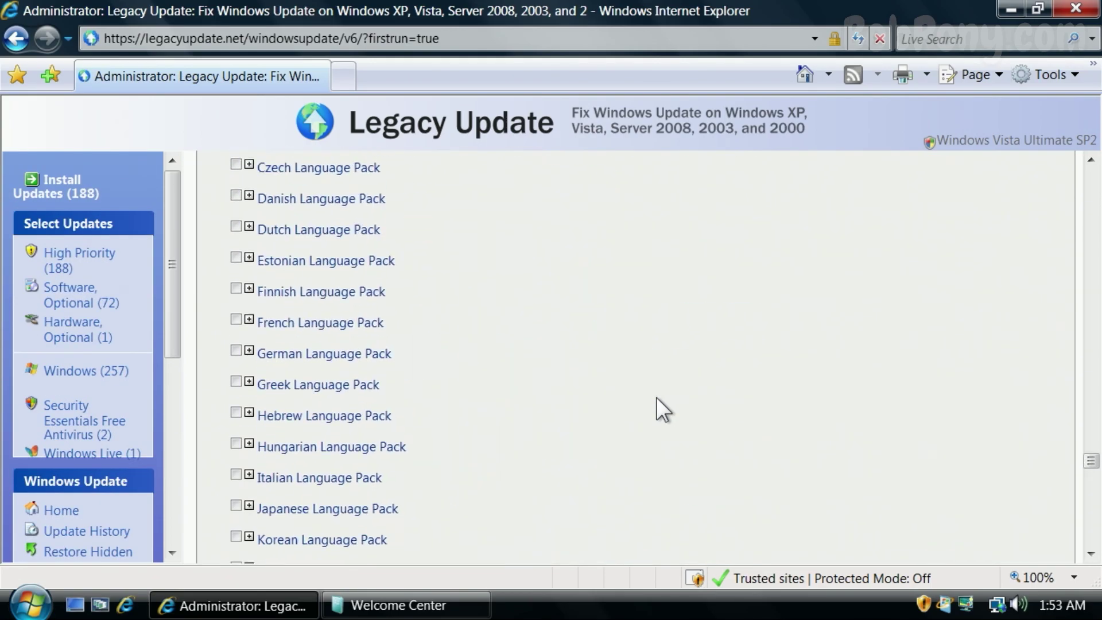
click(80, 253)
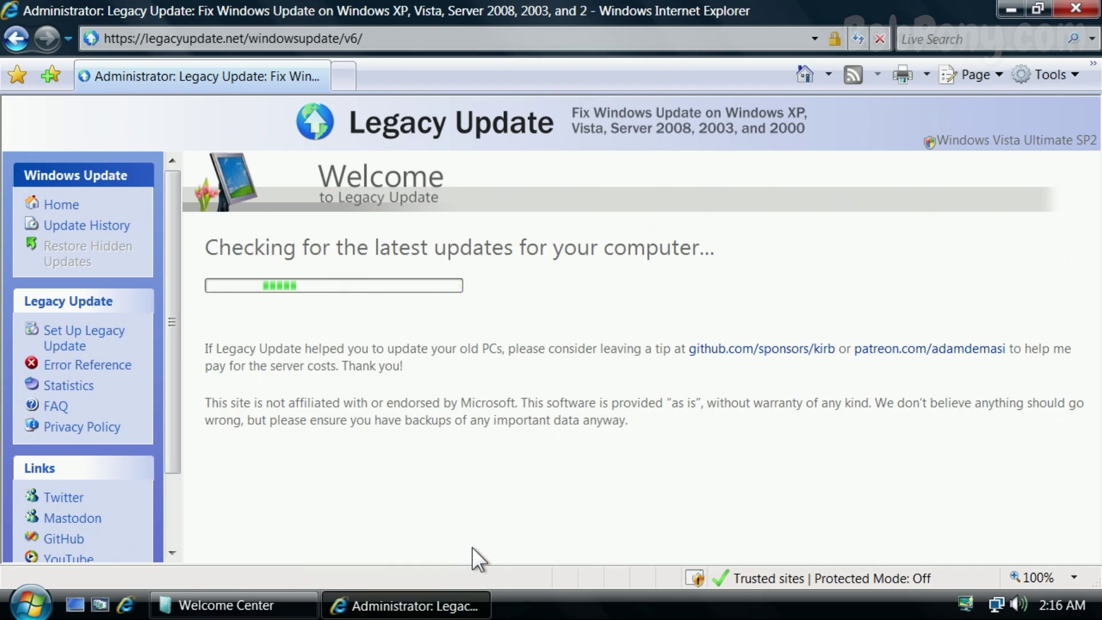
View the computer's basic system information and close its window.
key(super+Pause)
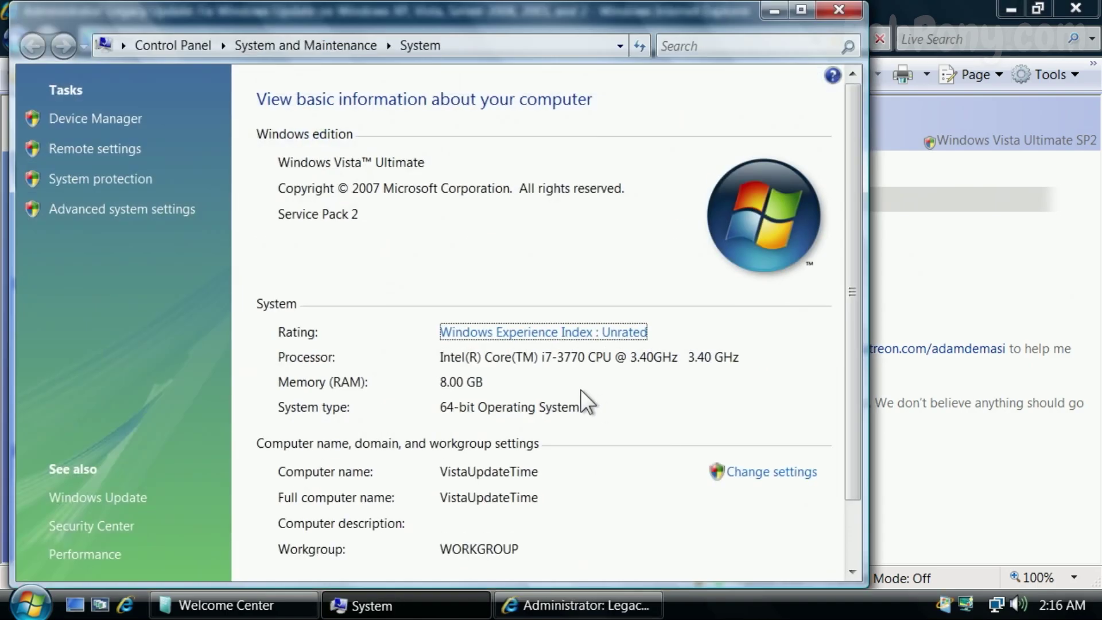
click(849, 11)
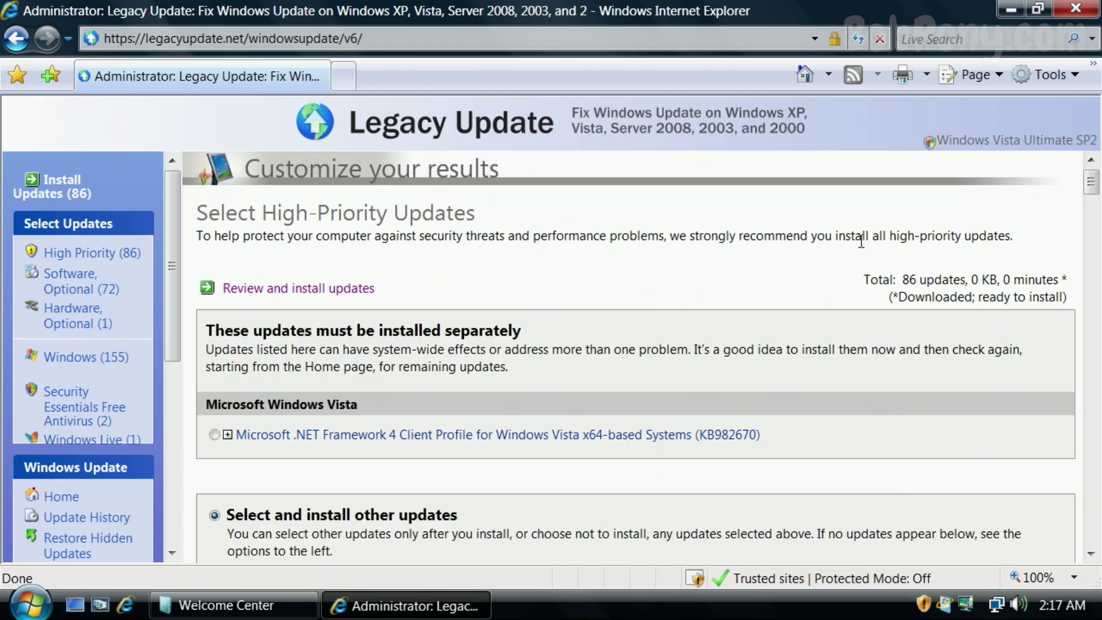
Look through the high-priority updates, proceed to review and install them, and close the Power Options window.
scroll(443, 400, down, 10)
scroll(443, 401, up, 10)
click(253, 274)
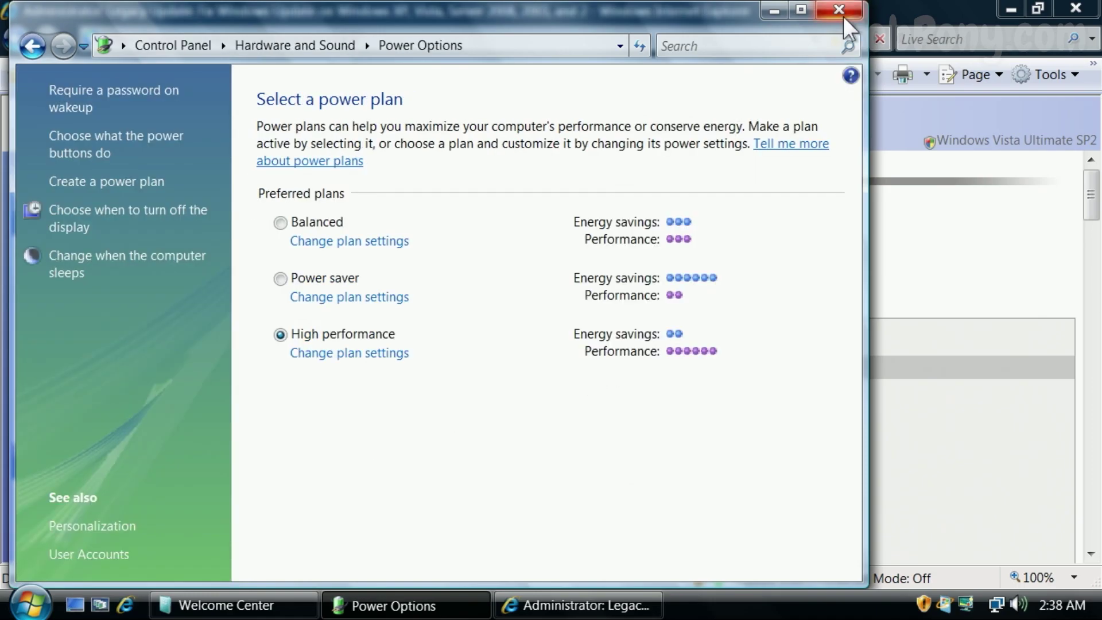
click(846, 14)
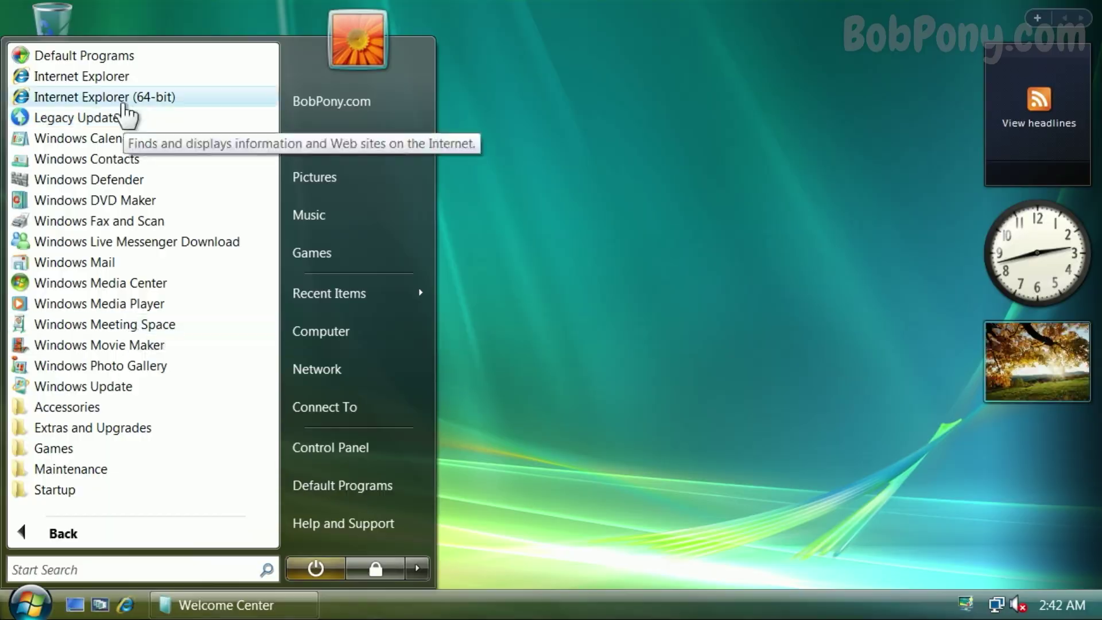
Launch Legacy Update again and install the high-priority updates it offers.
click(123, 115)
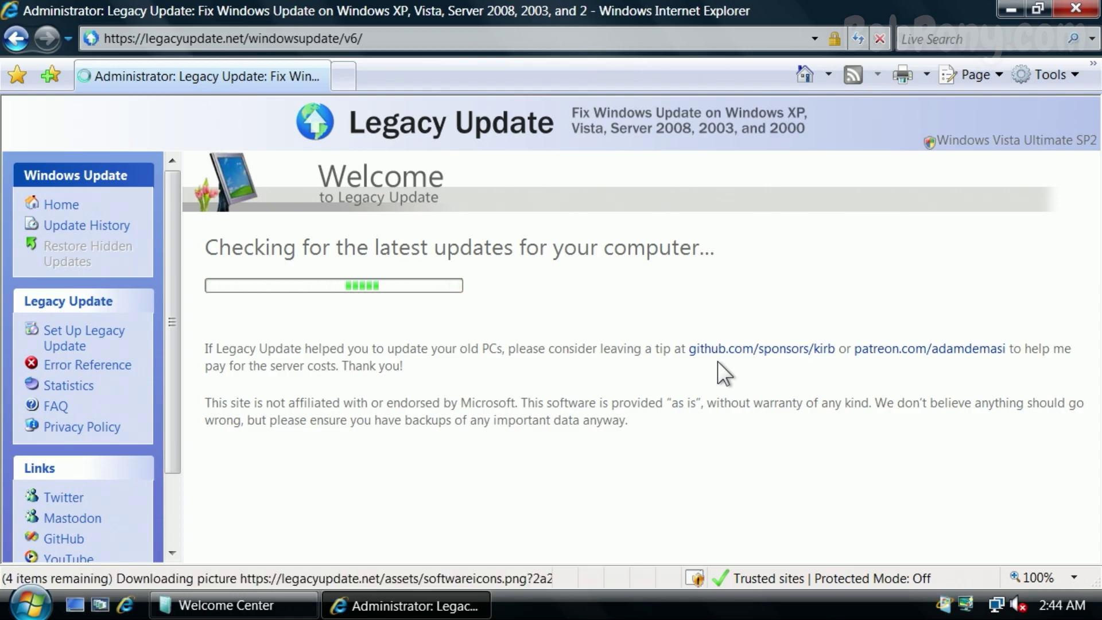
click(283, 278)
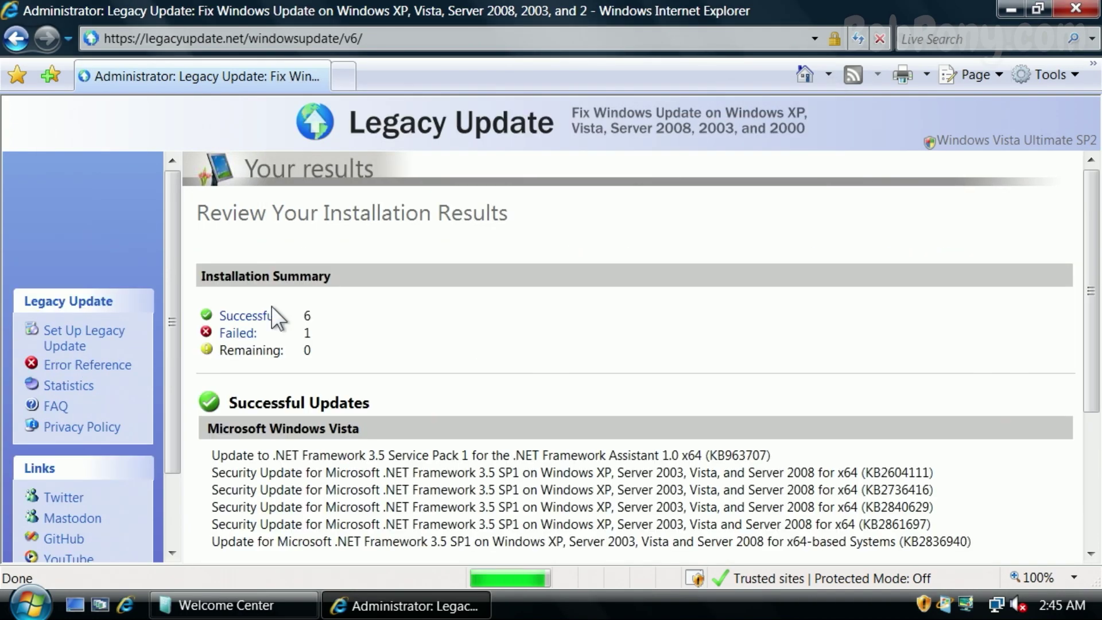
Examine the installation results and the update history, including the details and error code for Windows Internet Explorer 9.
scroll(278, 345, down, 3)
click(394, 376)
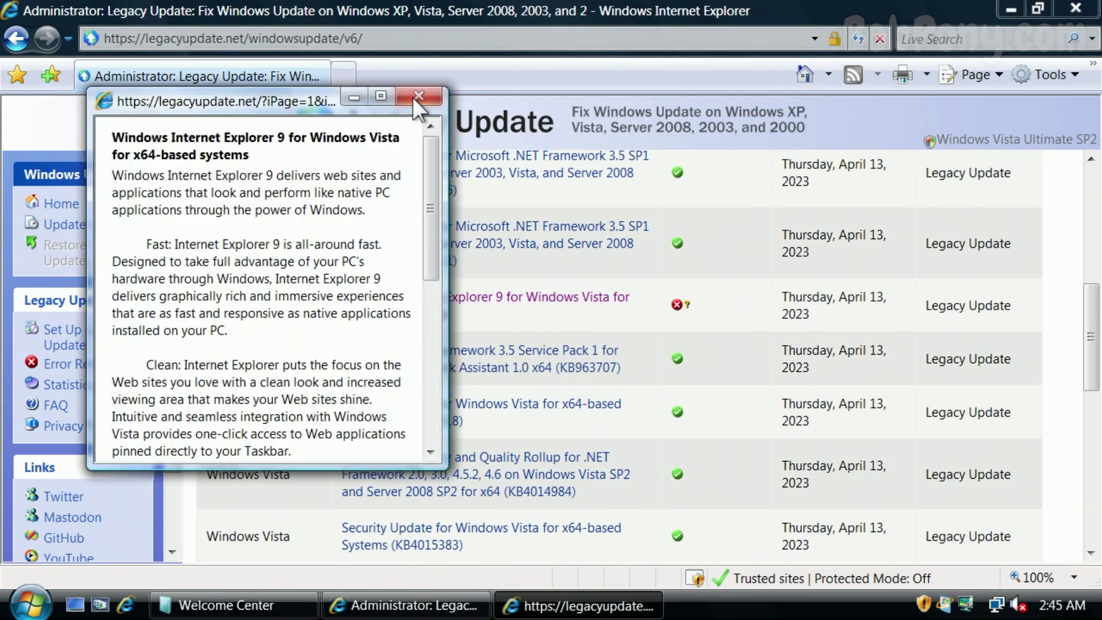
scroll(413, 98, down, 5)
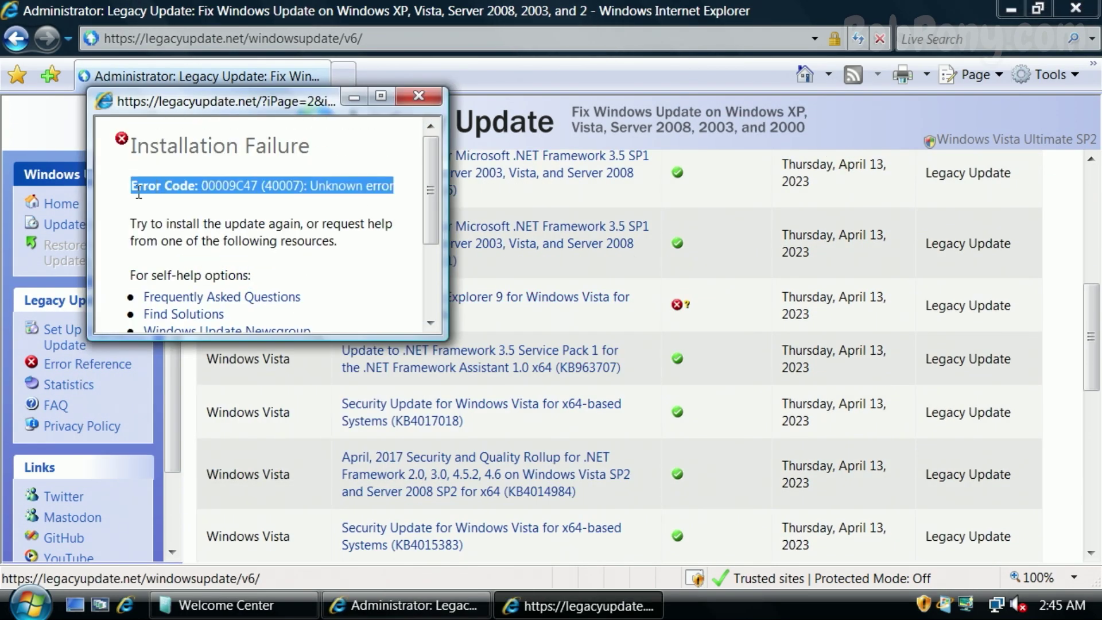
click(418, 96)
click(126, 224)
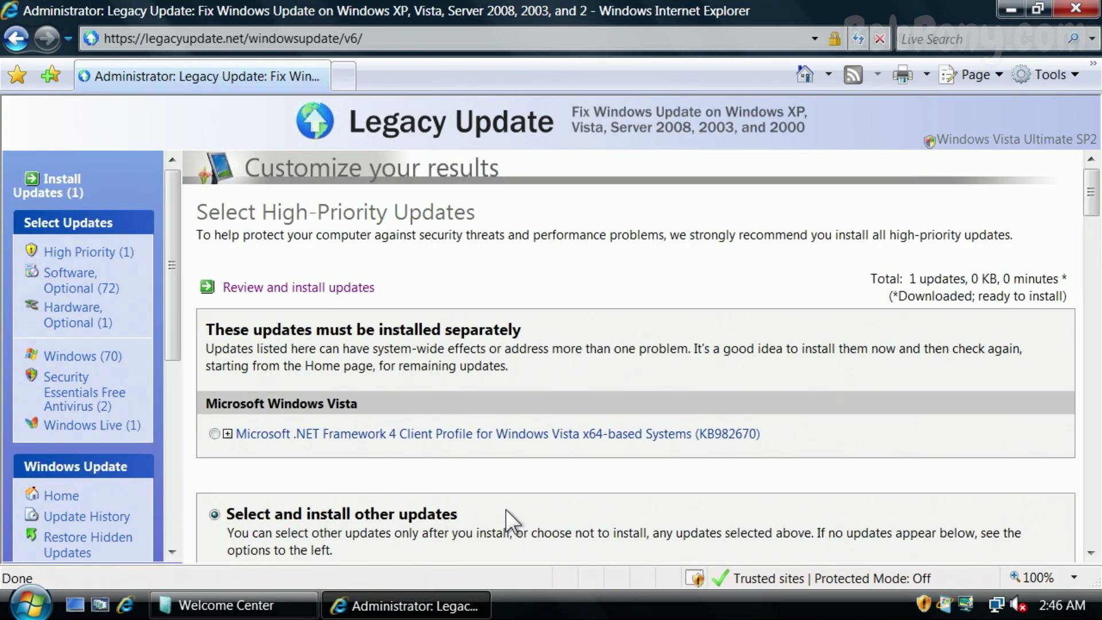
Select the optional Ultimate Extras, including Windows DreamScene, Hold Em Poker Game, and BitLocker and EFS enhancements.
scroll(505, 508, down, 10)
click(236, 322)
click(236, 501)
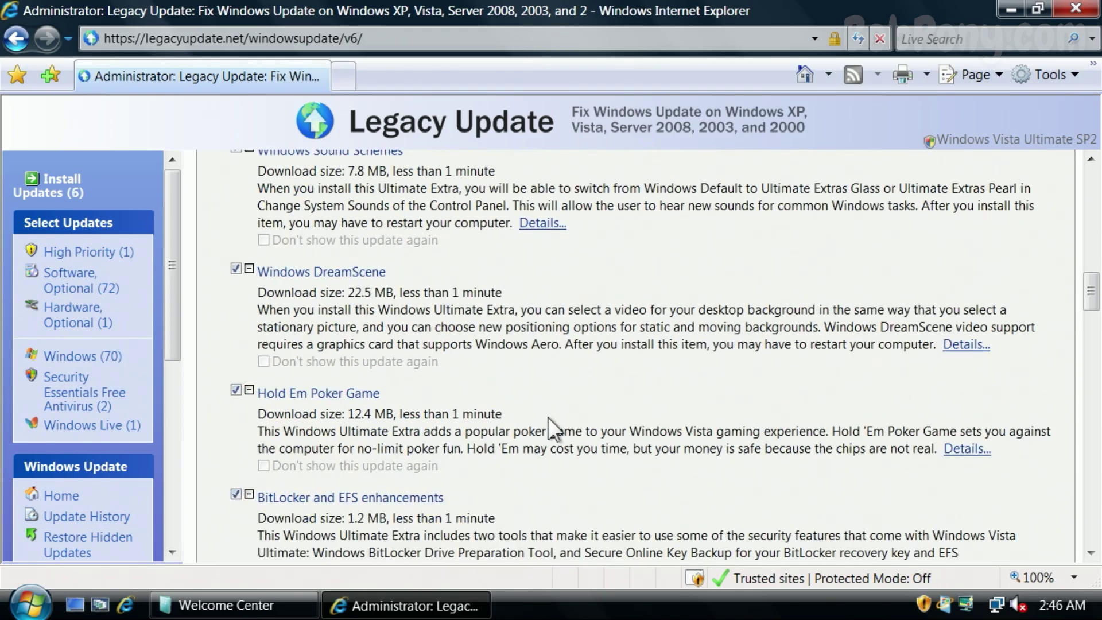
scroll(238, 495, down, 10)
click(236, 481)
scroll(236, 481, down, 5)
click(229, 459)
Go back up the optional updates list and adjust the selection of further items.
scroll(238, 488, down, 15)
scroll(239, 488, up, 10)
click(235, 316)
scroll(235, 316, up, 10)
click(236, 354)
scroll(236, 354, up, 10)
click(234, 278)
scroll(233, 230, up, 10)
click(236, 369)
click(236, 338)
scroll(246, 323, up, 10)
click(245, 324)
scroll(246, 350, up, 10)
Finish selecting updates and start installing the 38 chosen ones.
click(246, 349)
scroll(243, 350, up, 15)
click(235, 257)
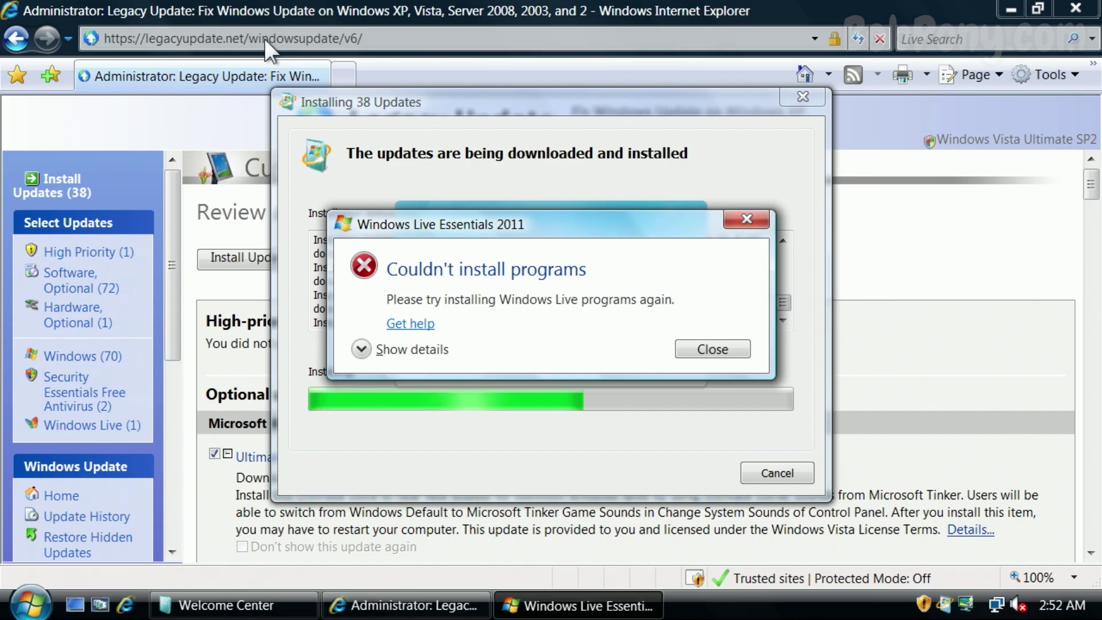
Dismiss the Windows Live Essentials 2011 error and accept the Microsoft Security Essentials licence terms to complete its setup.
key(Tab)
key(Return)
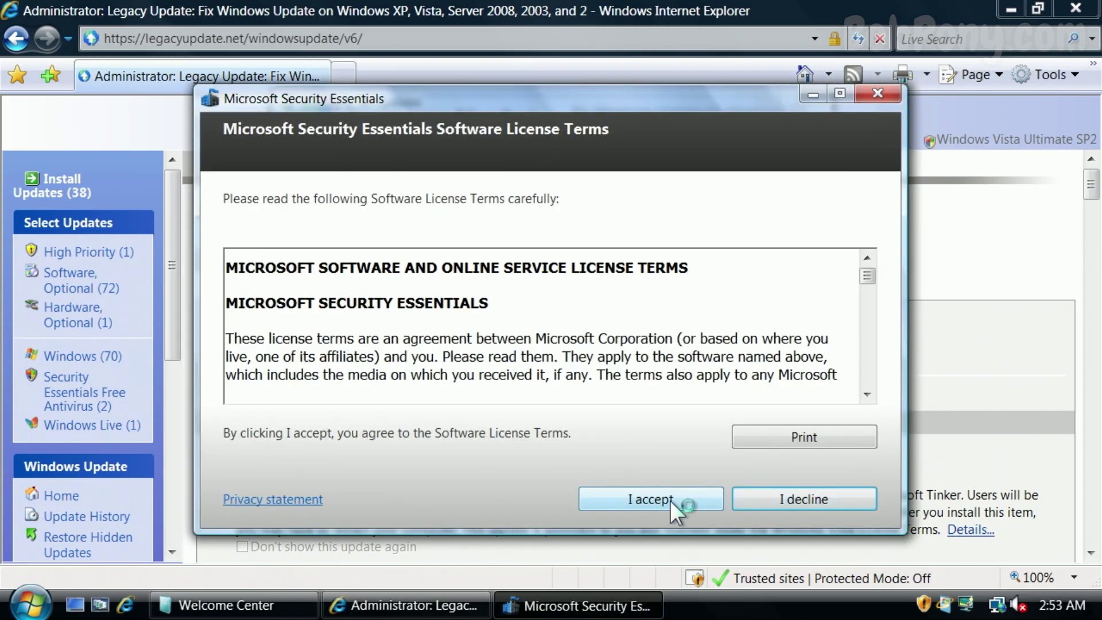
click(670, 500)
click(805, 497)
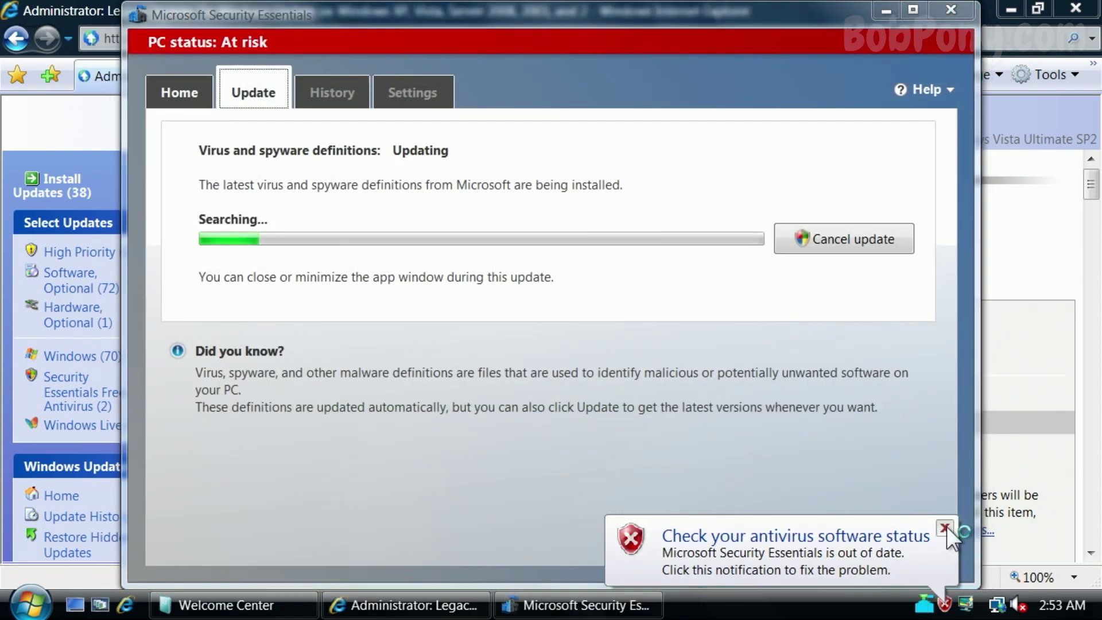
Return to the update installation, accept the licence terms for the Microsoft Security Essentials upgrade and finish its wizard.
click(566, 607)
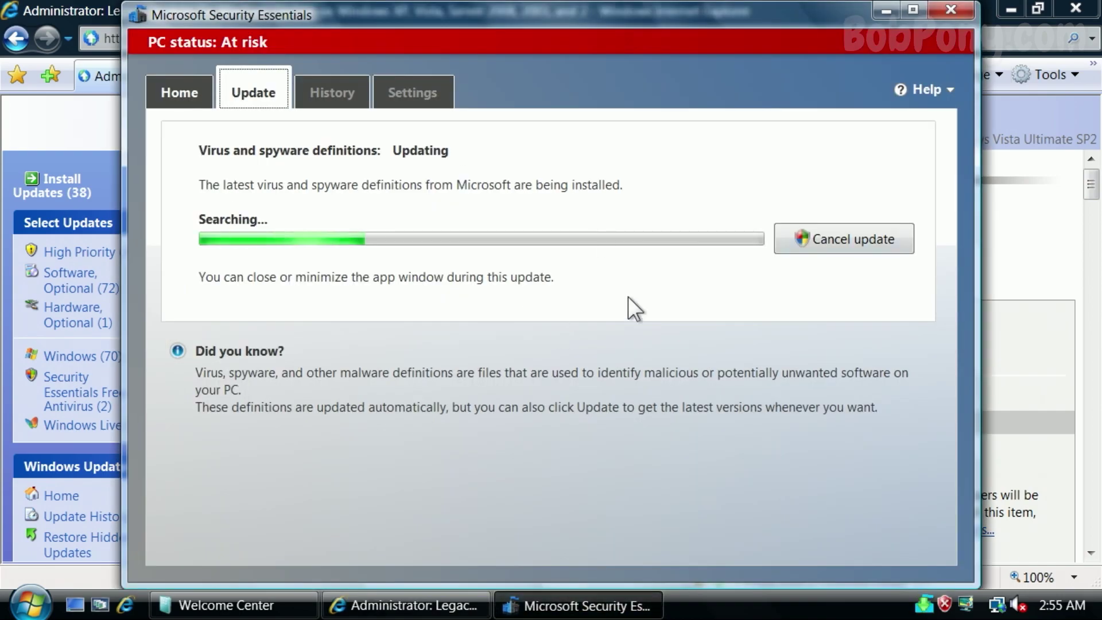
click(577, 605)
click(420, 610)
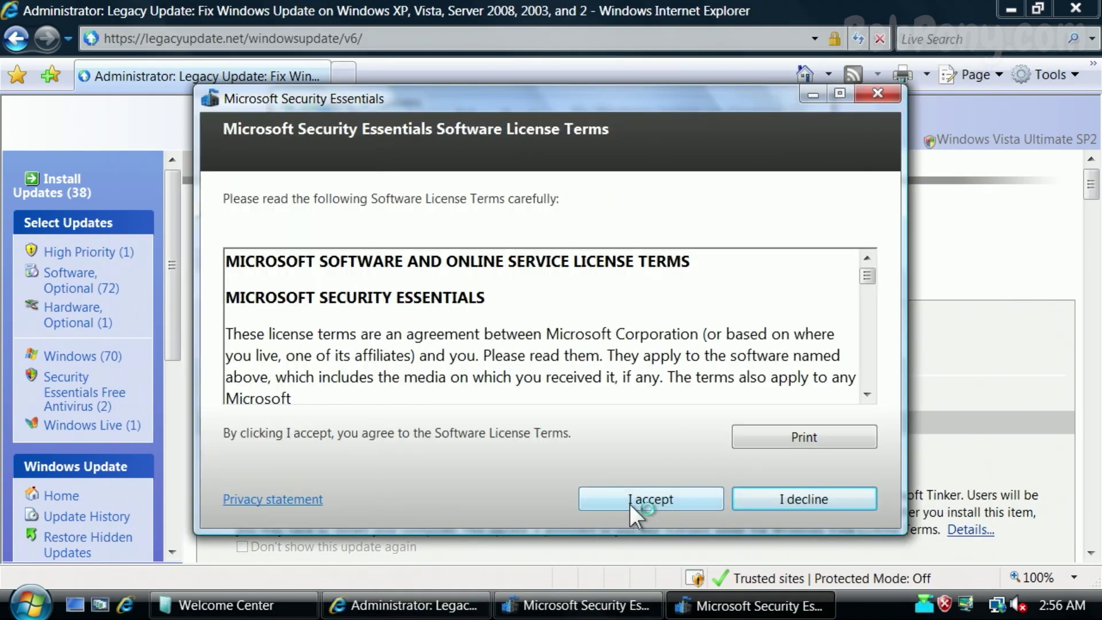
click(627, 503)
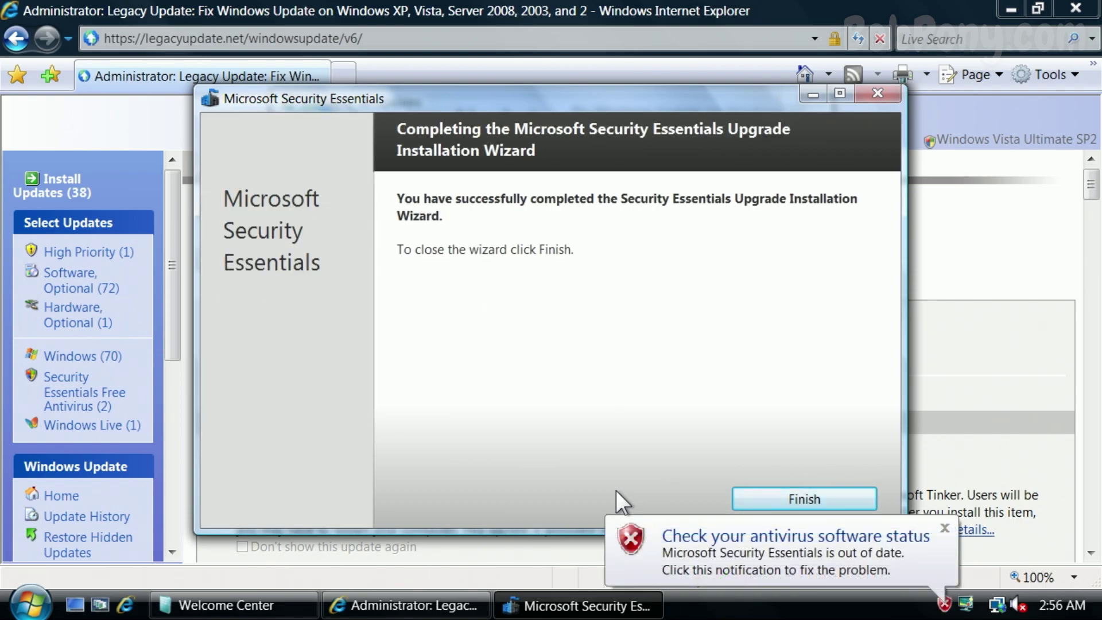
click(836, 497)
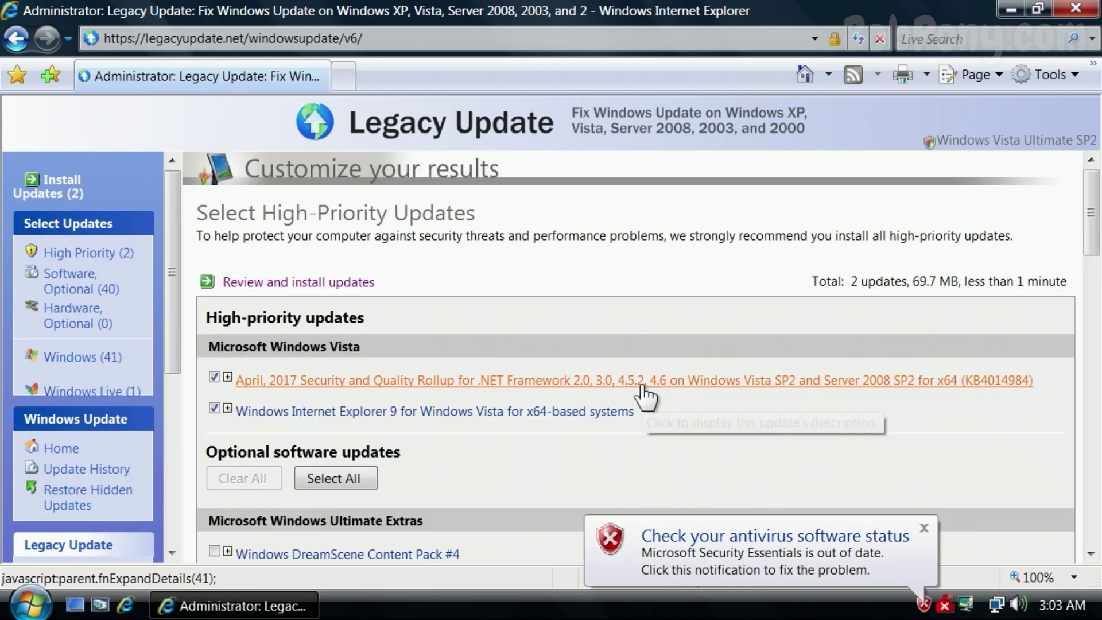
Add several optional updates to the two high-priority ones and start the installation.
scroll(645, 396, down, 10)
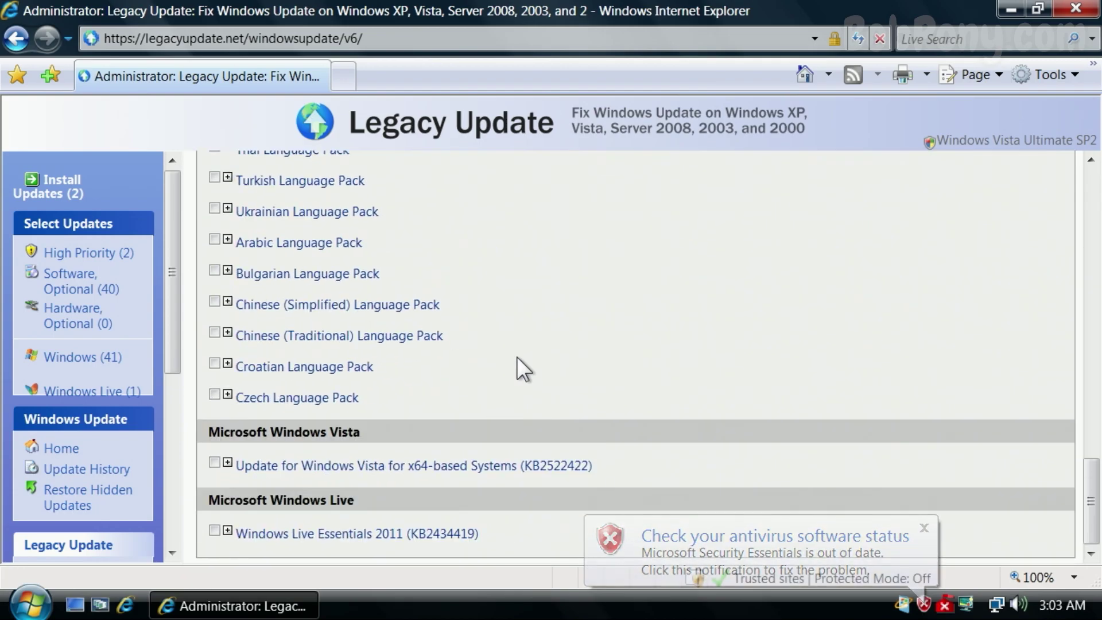
scroll(516, 356, up, 8)
click(222, 458)
click(215, 428)
click(215, 396)
click(214, 367)
scroll(215, 367, down, 3)
scroll(215, 367, up, 10)
click(238, 265)
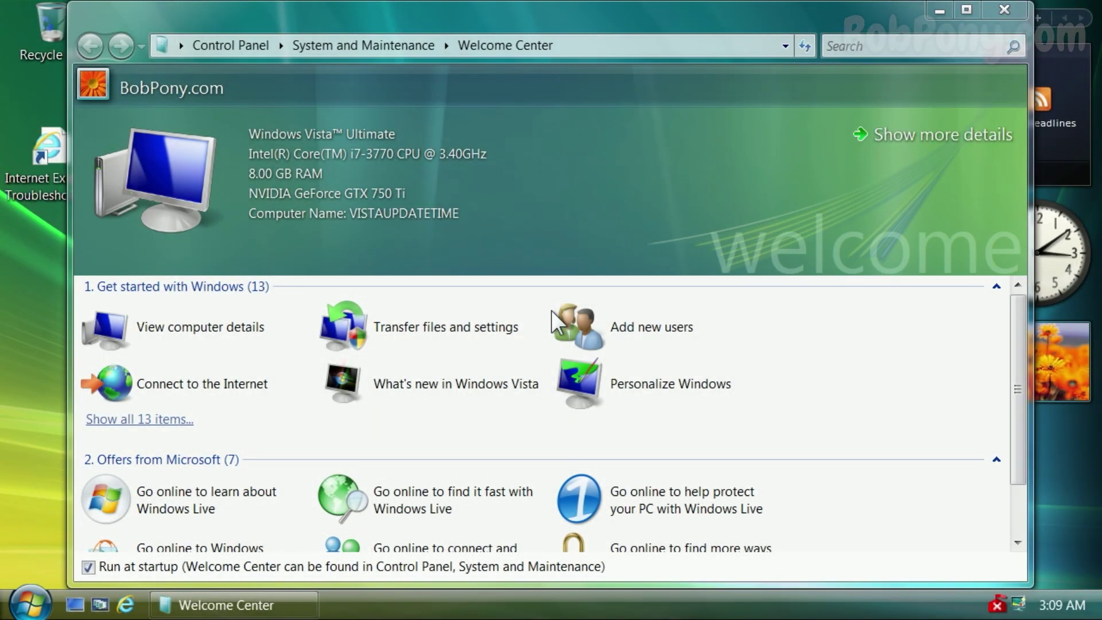
Open the full list of installed programs.
click(23, 602)
click(65, 534)
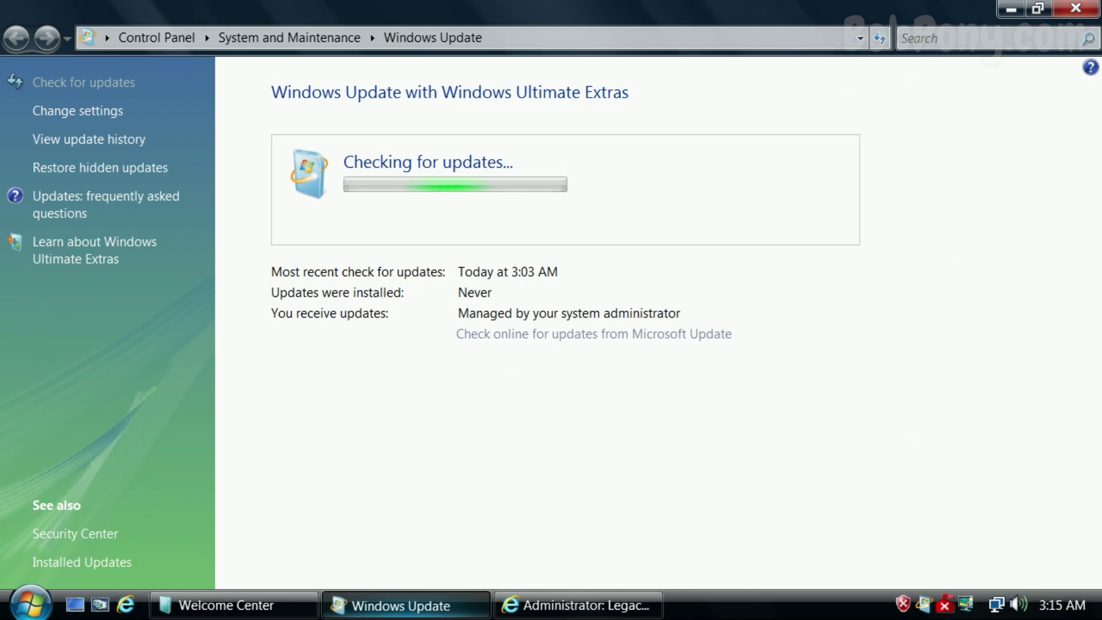
Open Task Manager to view CPU and memory usage while Windows Update checks for updates.
right_click(717, 603)
click(774, 552)
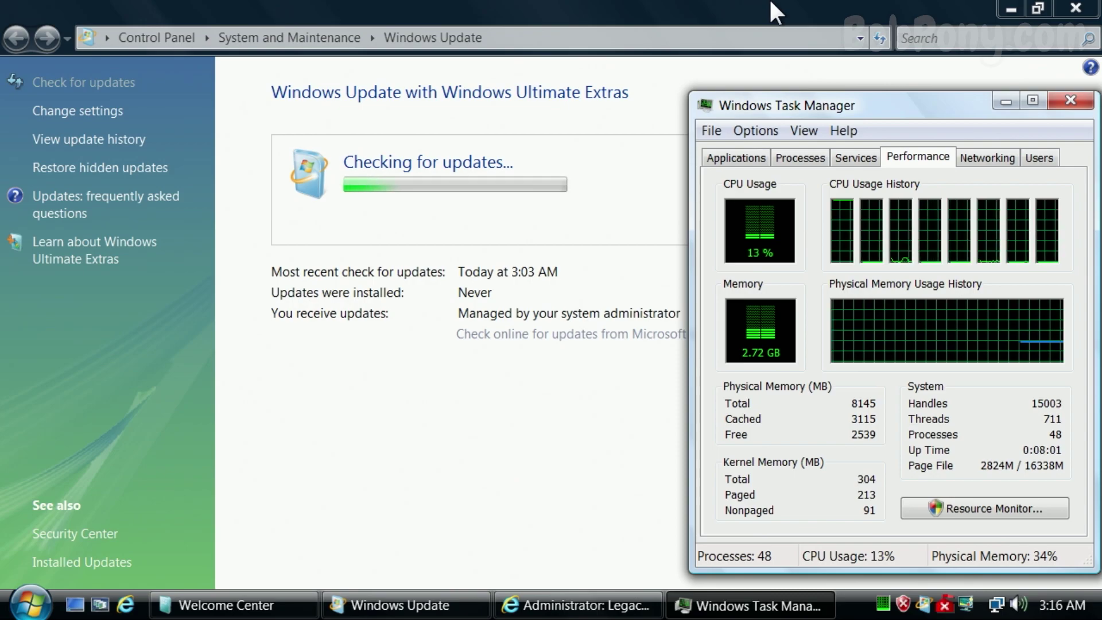
click(453, 522)
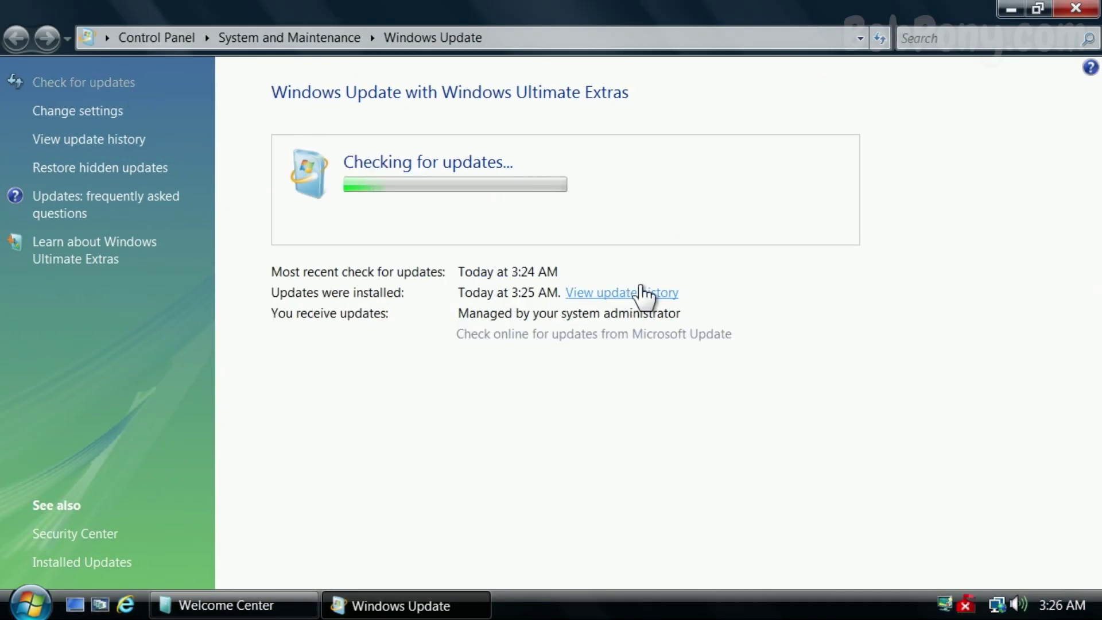
Show the running processes in Task Manager sorted by CPU usage.
key(ctrl+shift+Escape)
click(800, 157)
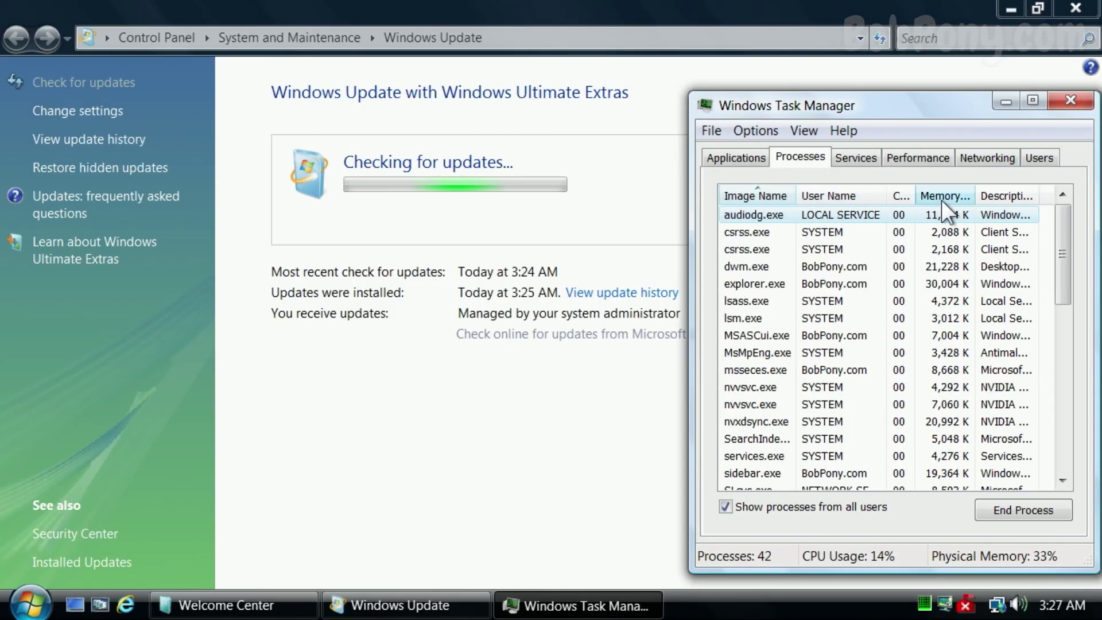
click(905, 196)
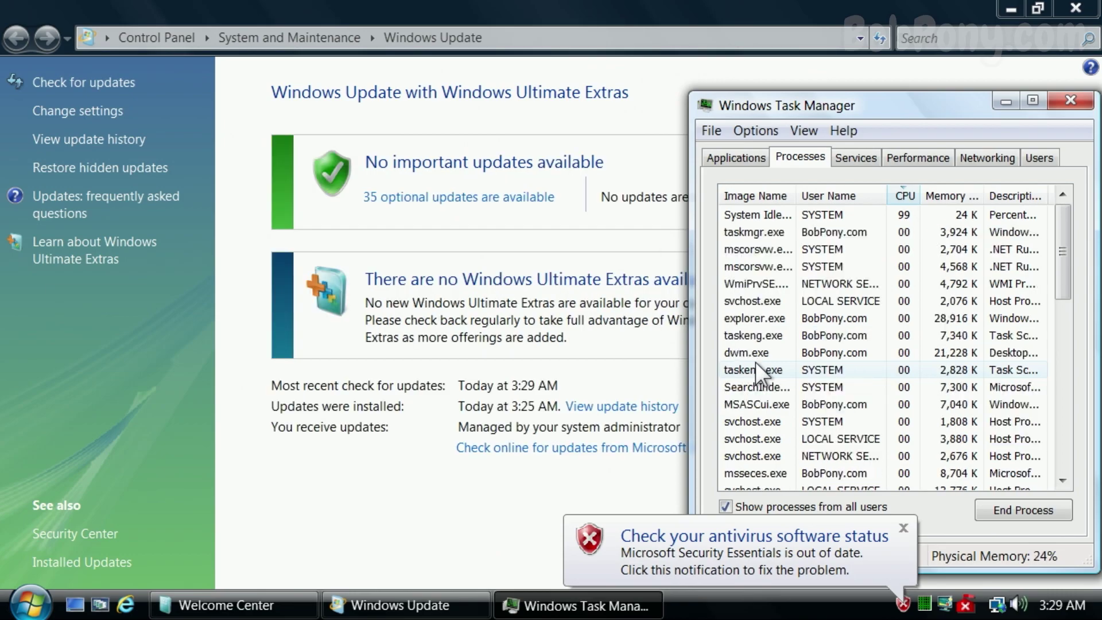
Look through the available optional updates in Windows Update and leave the list without installing any.
click(648, 190)
click(460, 197)
scroll(466, 221, up, 7)
click(1042, 560)
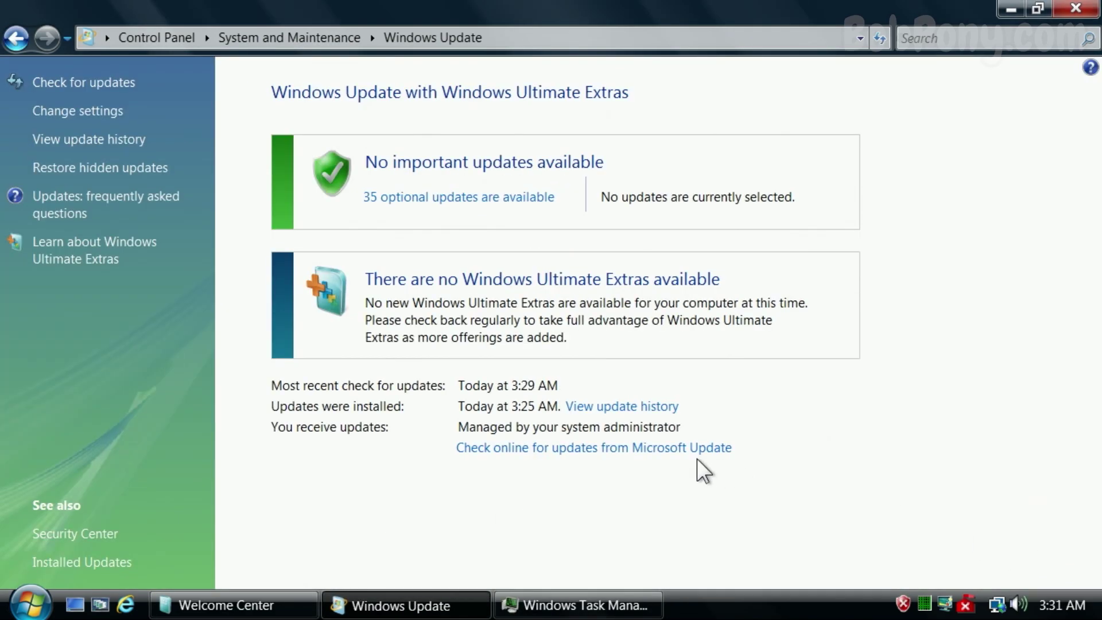
Review the update history in Windows Update and close the open Control Panel windows.
click(604, 408)
mouse_move(1092, 198)
mouse_down()
mouse_move(1093, 494)
mouse_move(1092, 184)
mouse_up()
click(1012, 560)
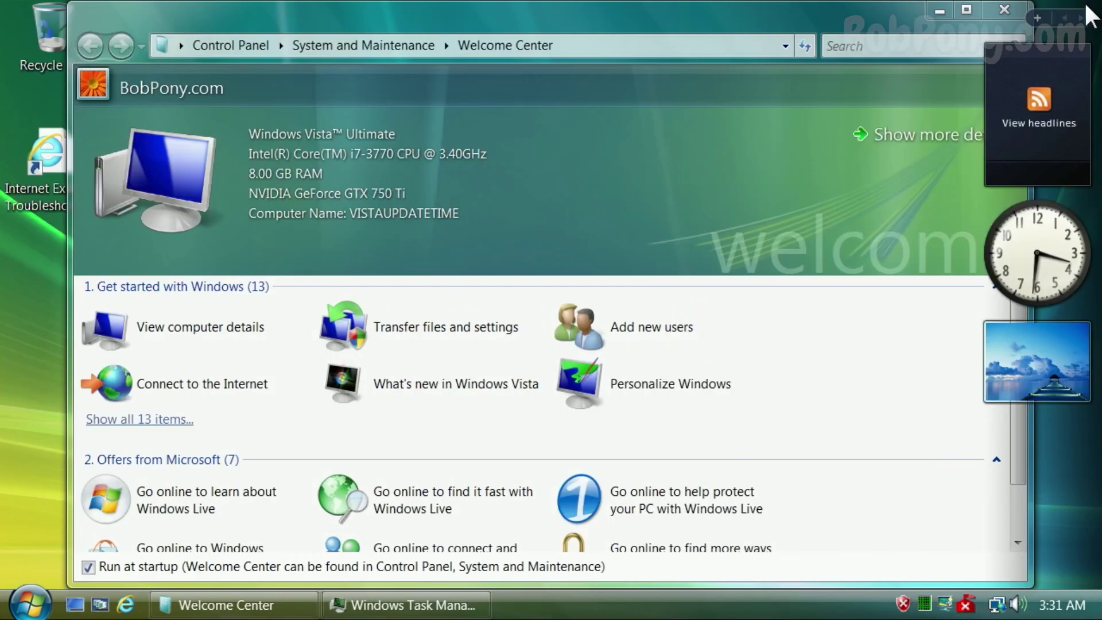
click(992, 18)
Browse the installed programs to the BitLocker folder in System Tools under Accessories.
click(29, 604)
click(69, 532)
scroll(92, 453, up, 4)
click(86, 427)
scroll(91, 446, down, 5)
scroll(178, 283, up, 2)
click(163, 241)
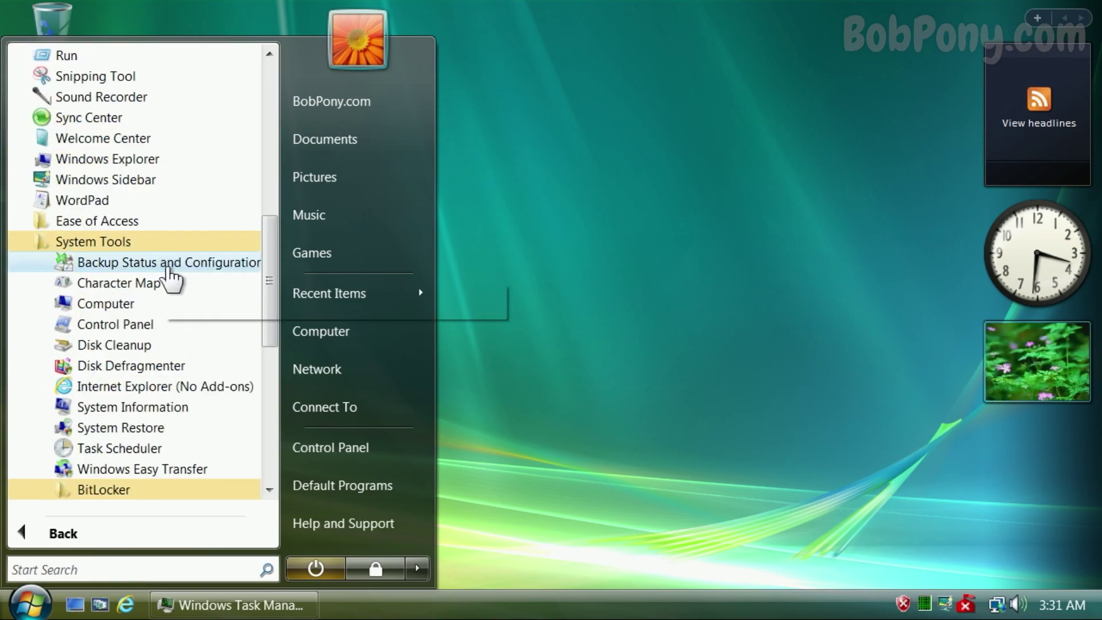
click(103, 489)
Open the BitLocker Drive Preparation Tool readme_en-US, and close it together with the Readmes folder.
scroll(169, 433, down, 2)
click(178, 409)
double_click(247, 130)
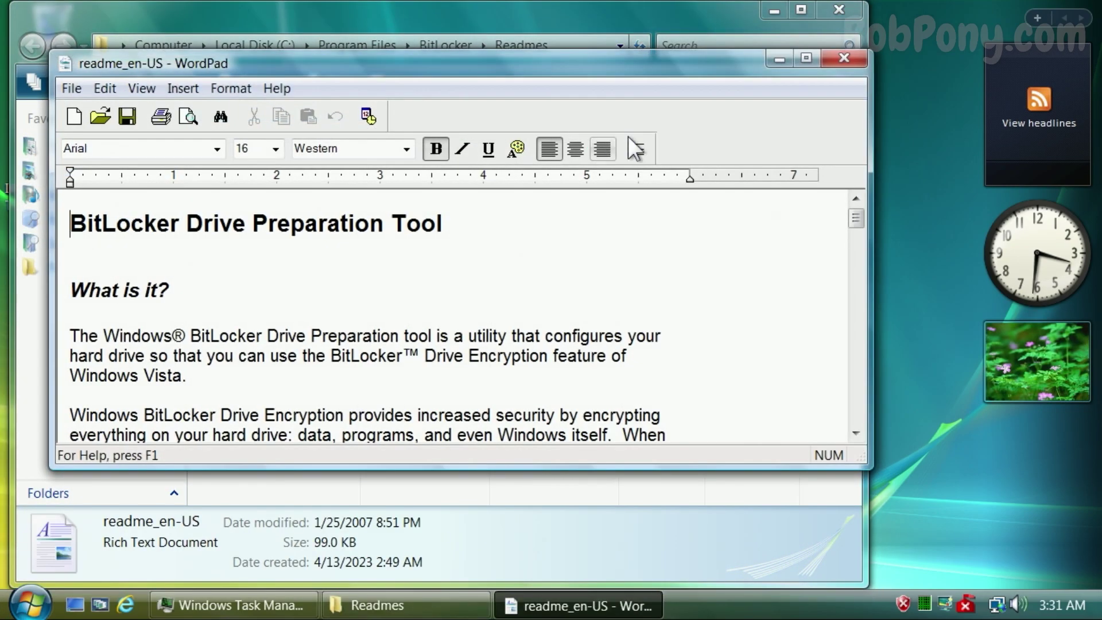
click(844, 58)
click(826, 15)
Open the computer's system properties and try to rate its performance with the Windows Experience Index.
click(28, 604)
right_click(427, 330)
click(480, 512)
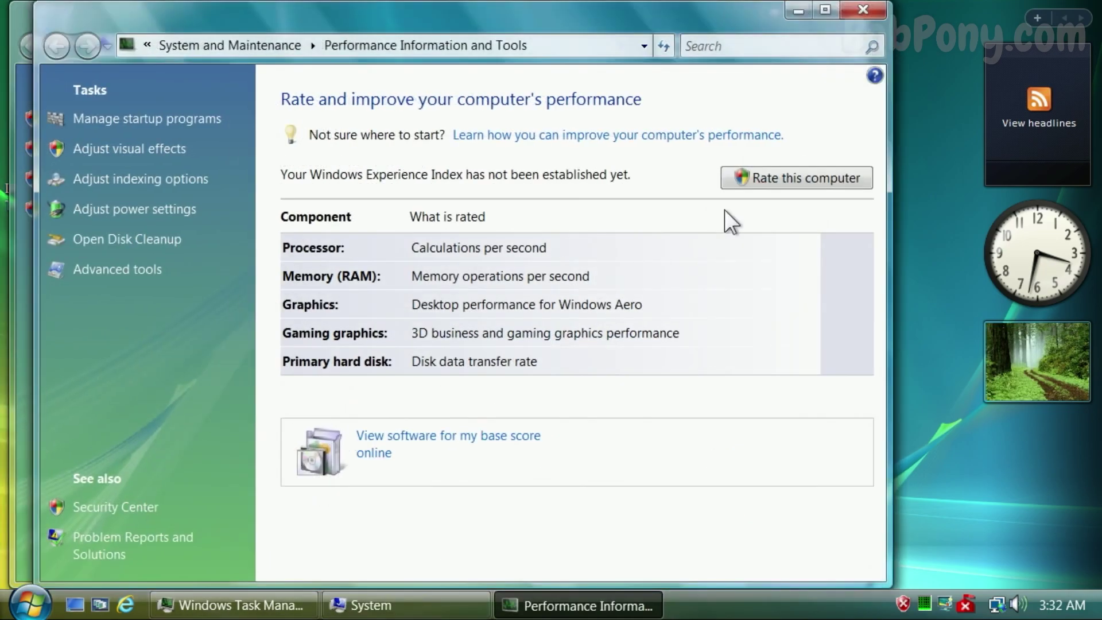
click(746, 179)
click(657, 497)
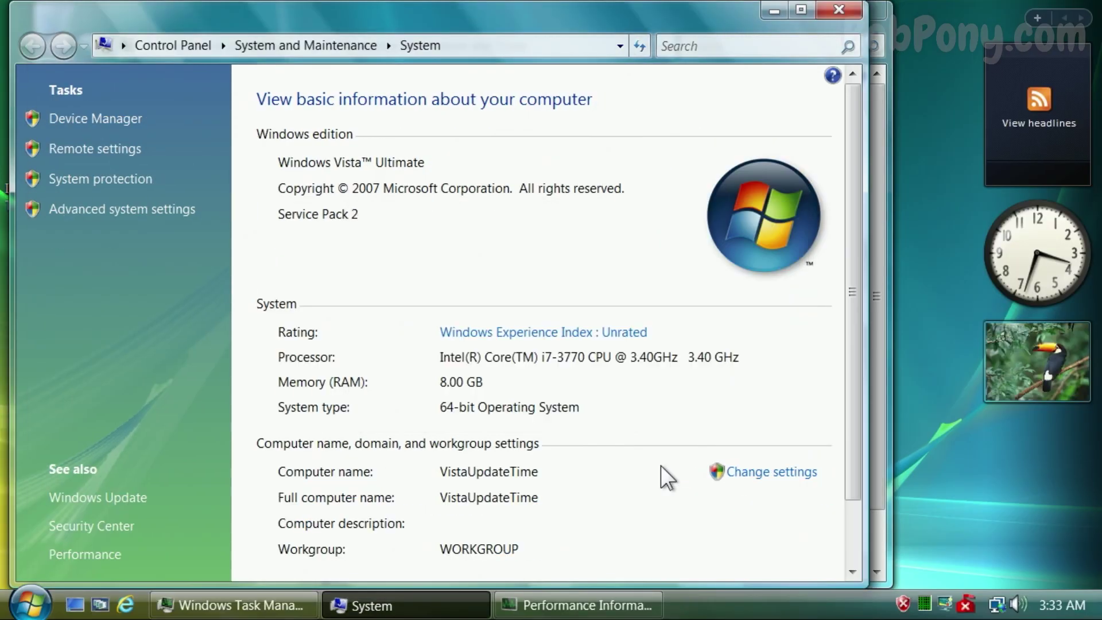
click(573, 602)
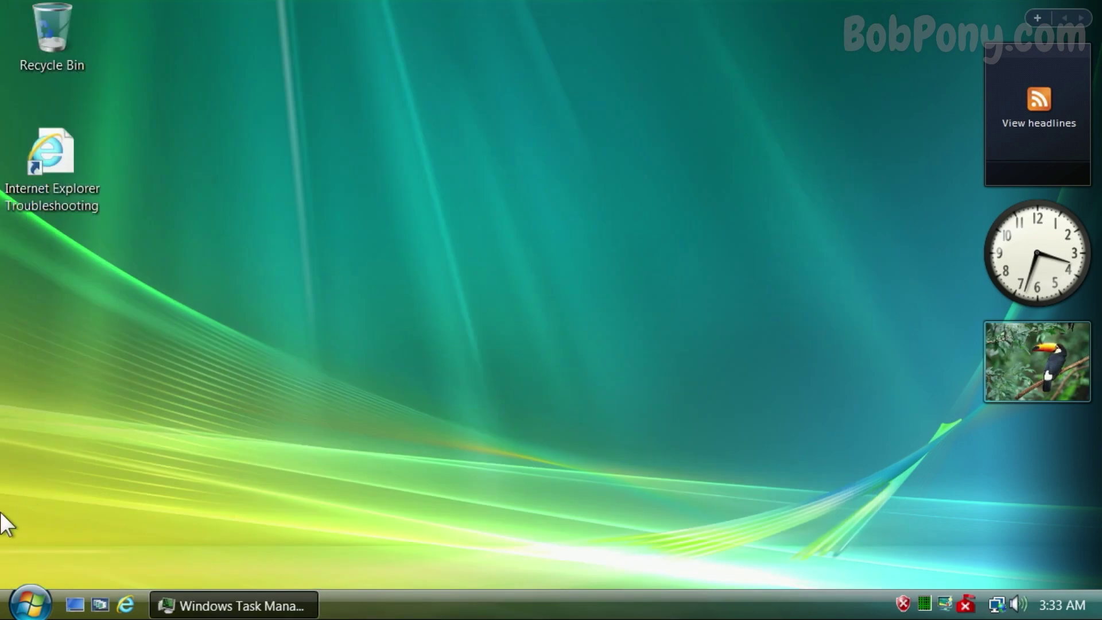
Browse the installed programs to view the games, including Hold 'Em and Microsoft Tinker.
key(super)
click(113, 537)
click(132, 428)
click(123, 447)
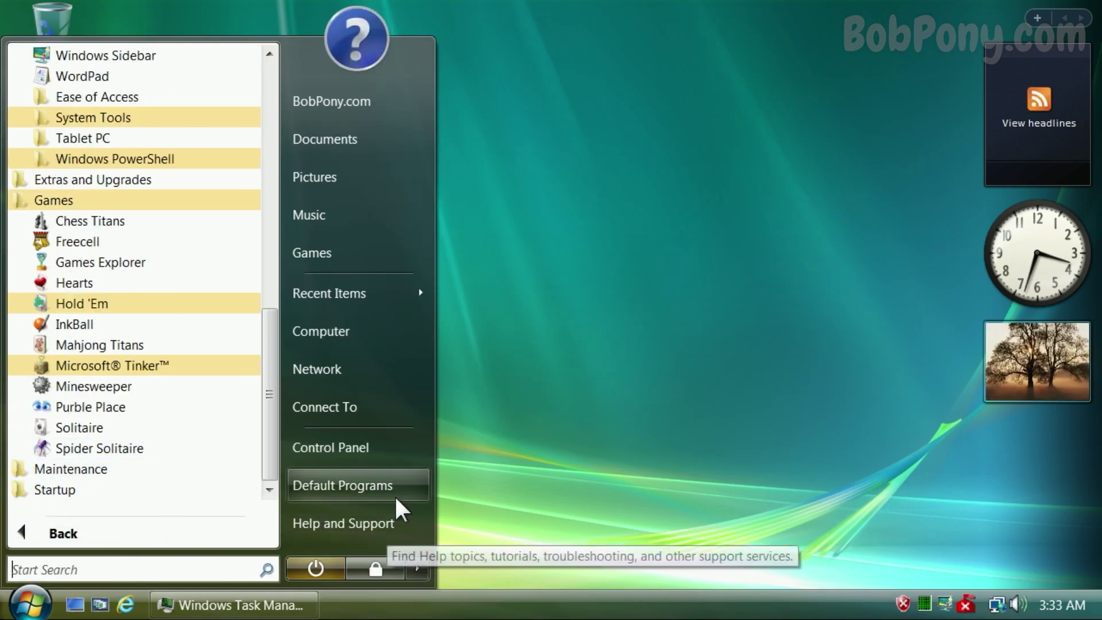
End the Windows session from the power options.
click(417, 569)
click(454, 570)
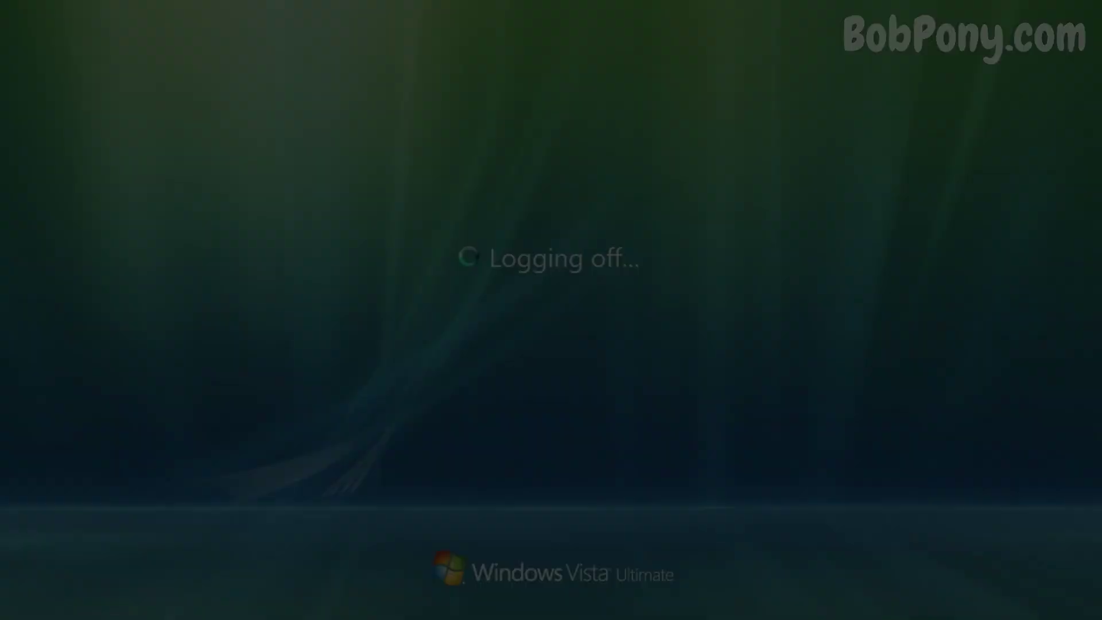